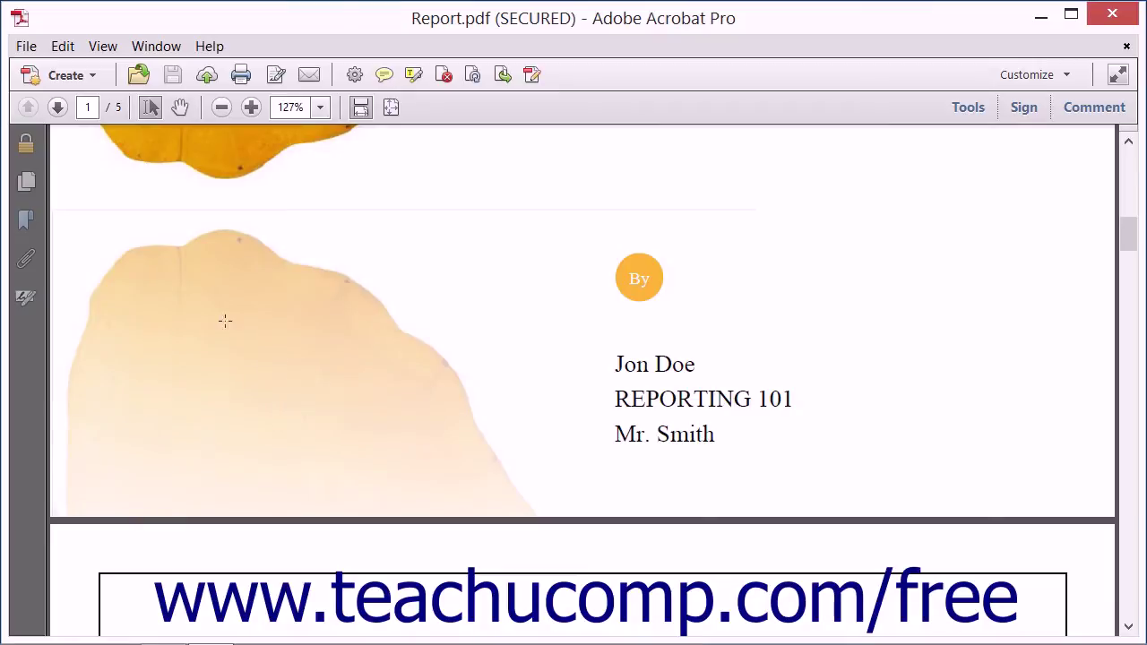
Open the Edit menu for Report.pdf.
left_click(64, 49)
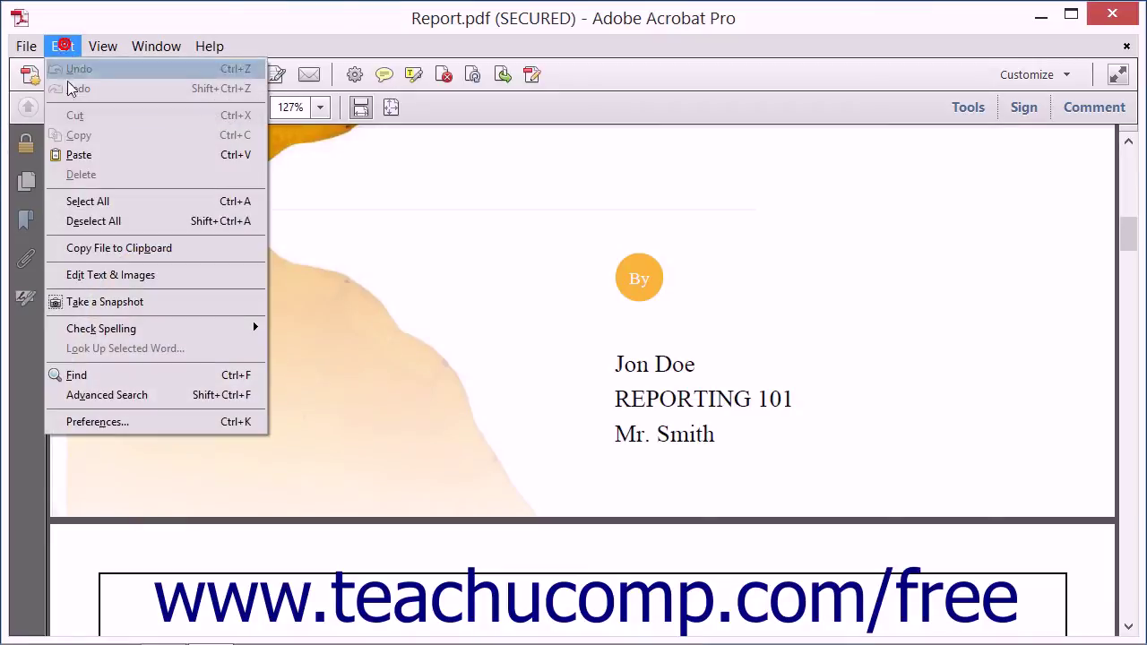
Open Preferences and the Signatures category's Creation & Appearance settings.
left_click(133, 421)
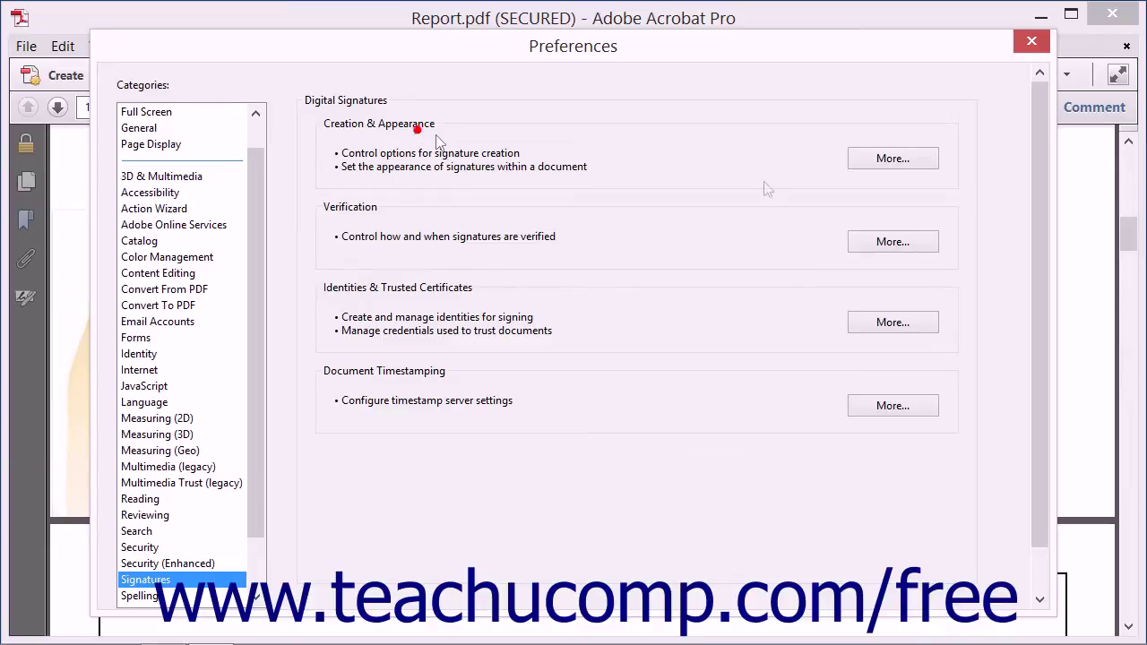
left_click(878, 157)
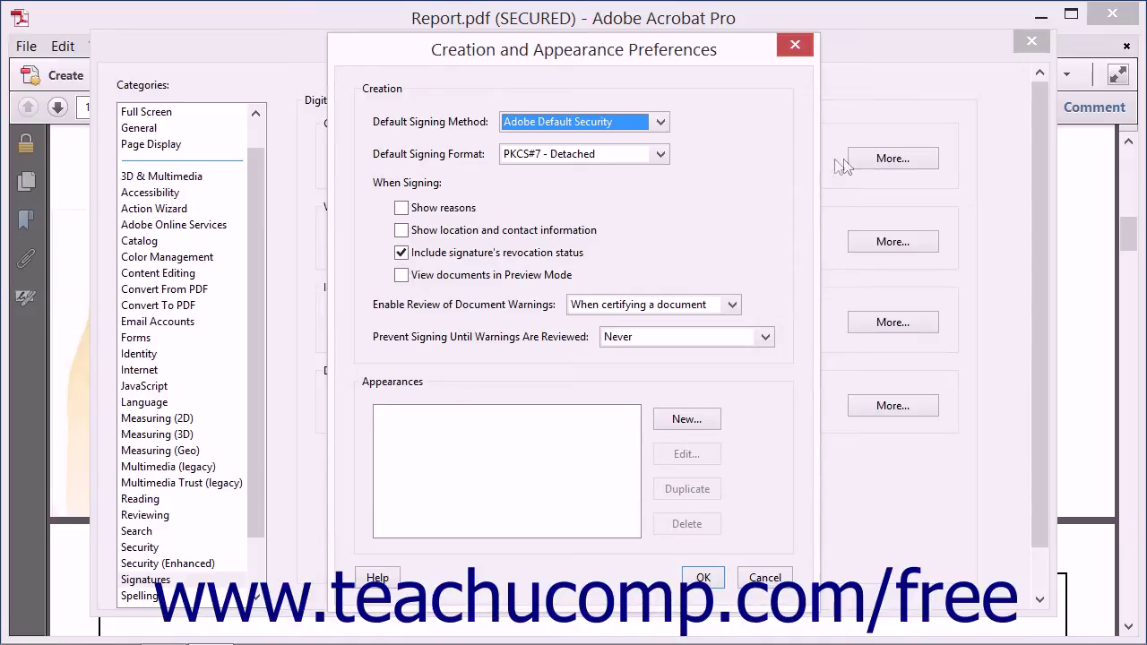
Start a new appearance titled 'Jon Doe Signature' and choose to show an imported graphic.
left_click(668, 430)
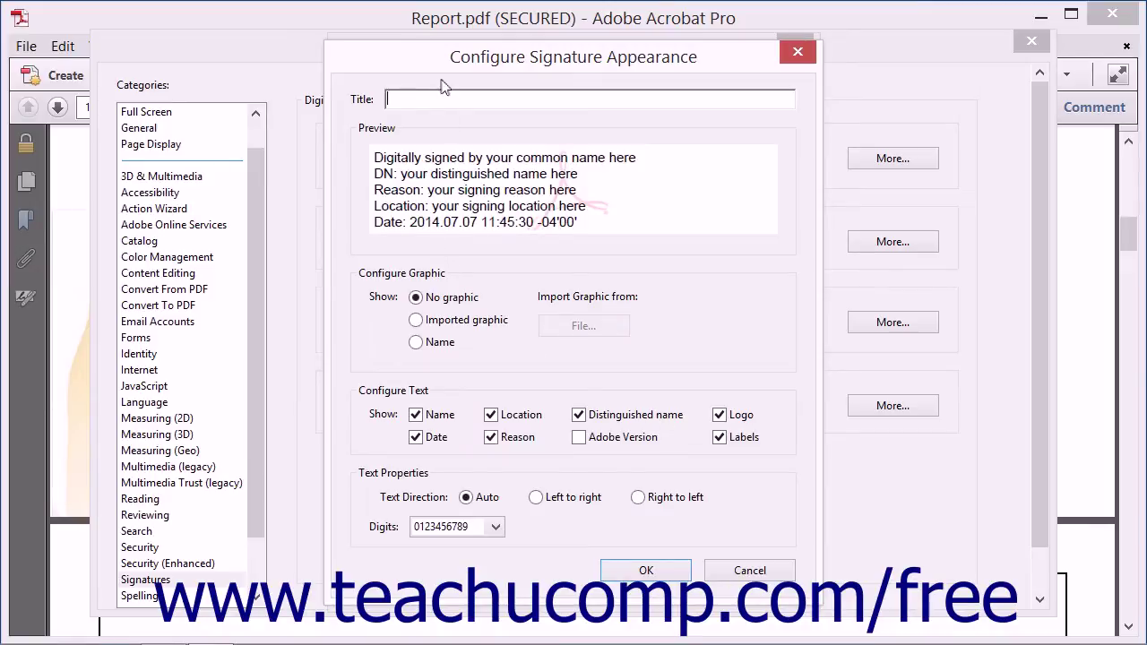
type("Jon Doe Signature")
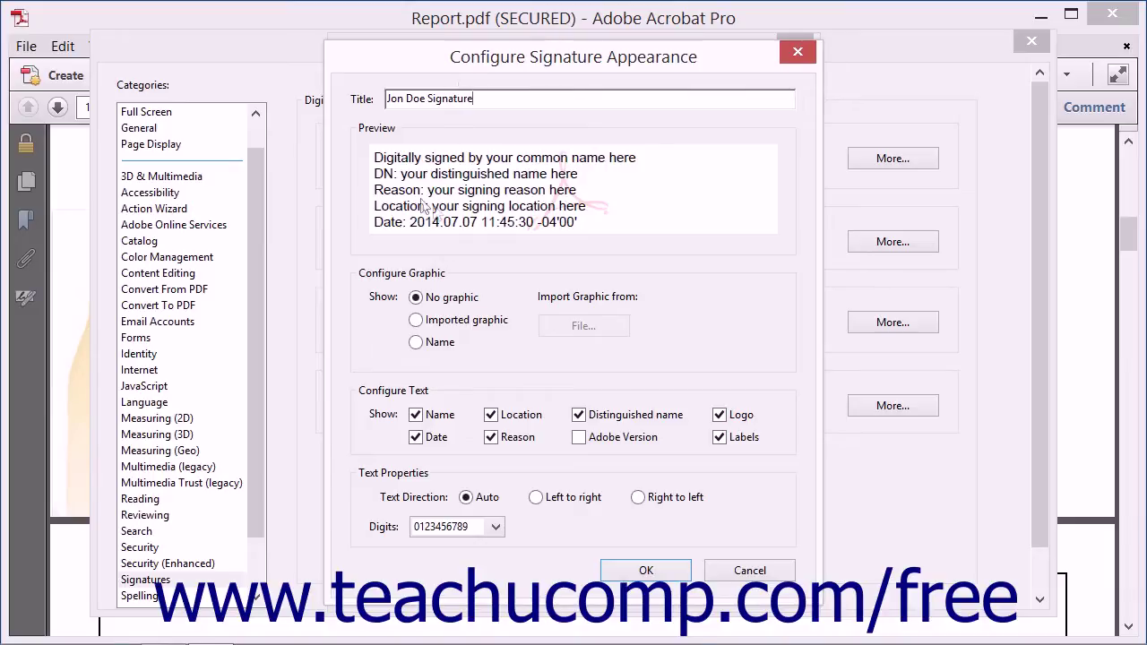
left_click(424, 273)
Choose Imported graphic over Name and open the Select Picture window.
left_click(416, 318)
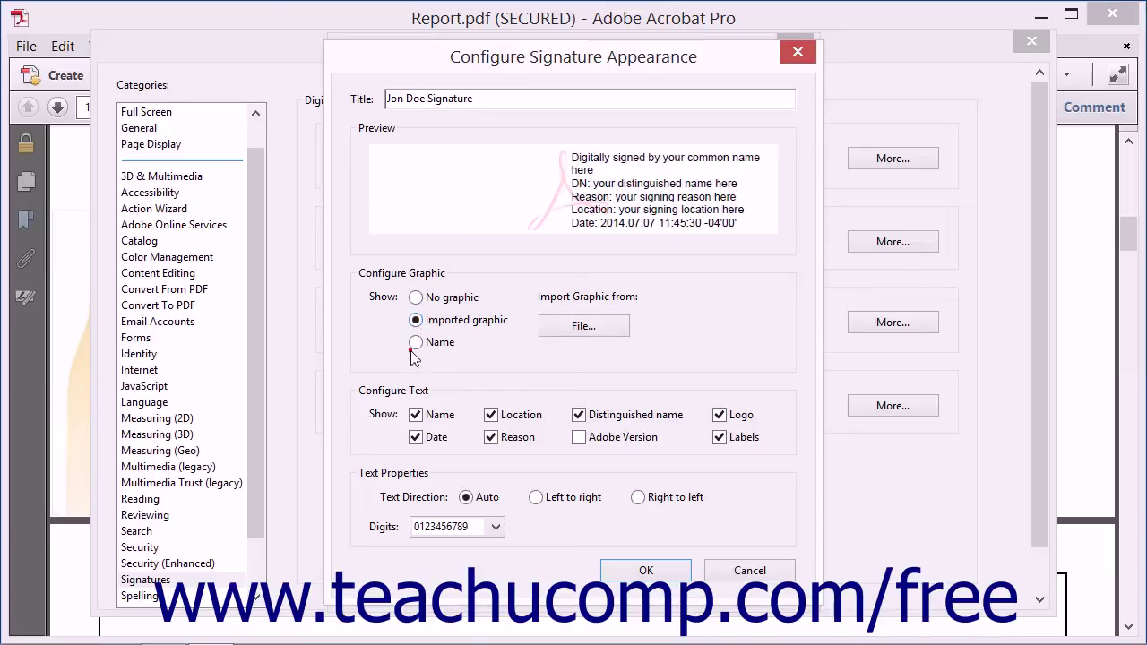
left_click(417, 343)
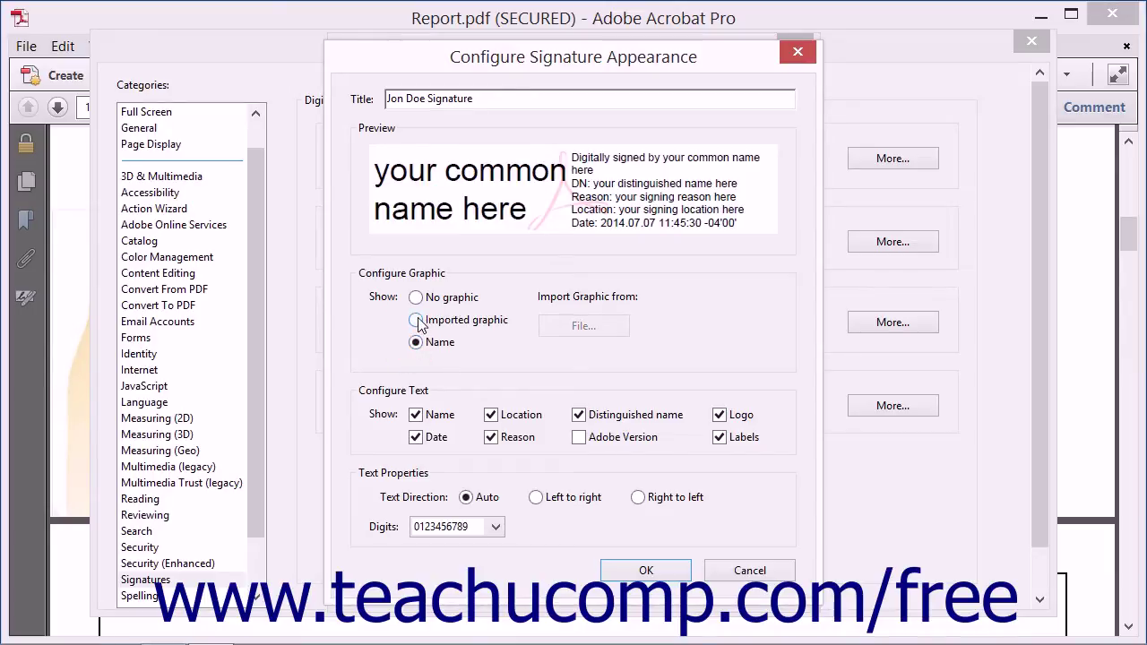
left_click(417, 321)
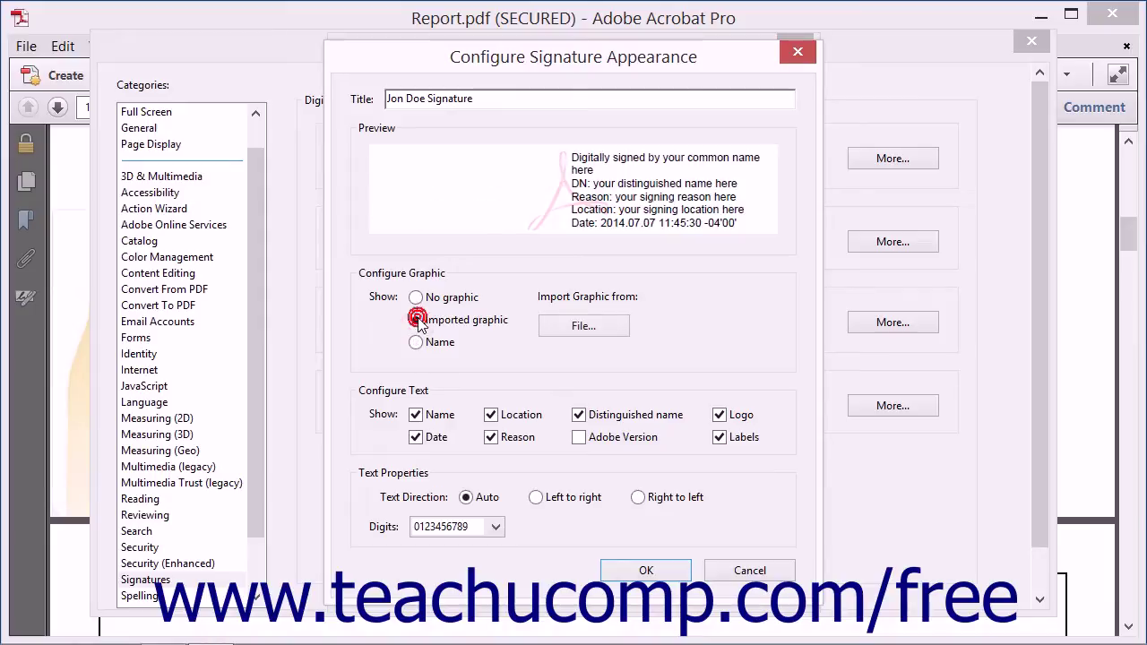
left_click(563, 331)
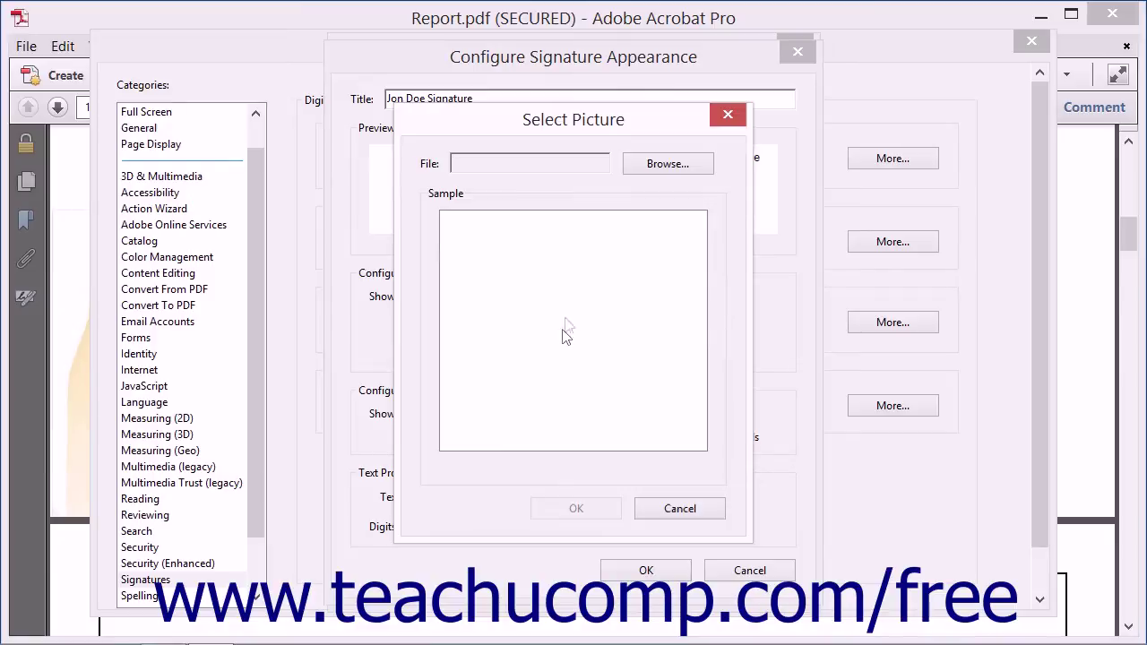
Browse Pictures, filter to PNG files, and open the JonDoe-Signature image.
left_click(663, 170)
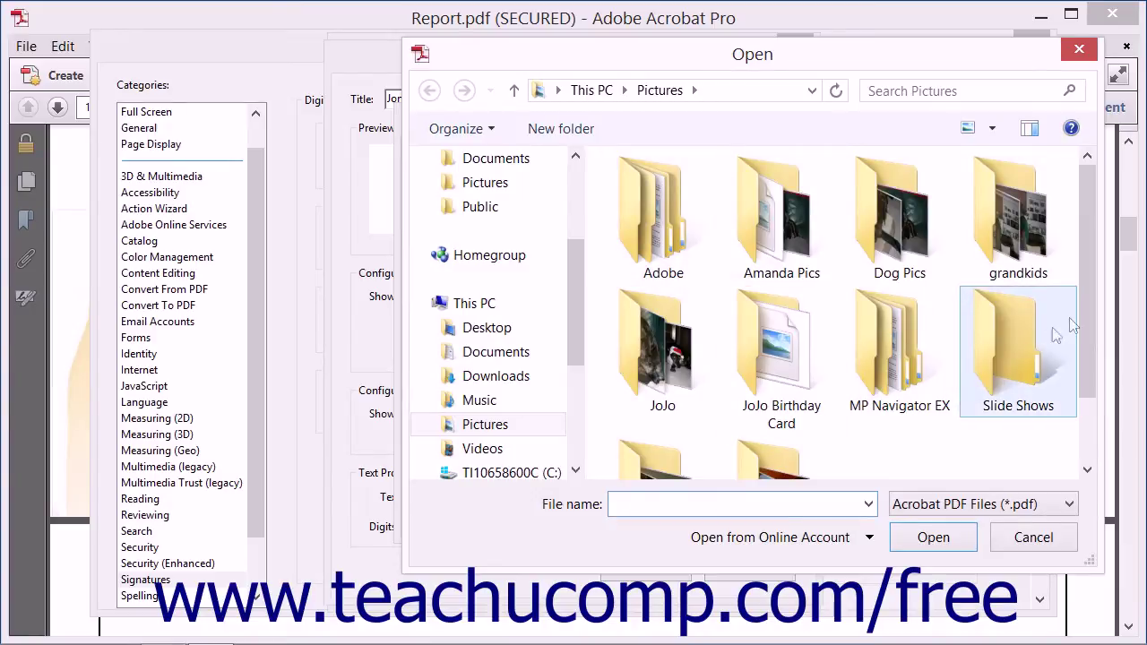
left_click_drag(1085, 275, 1081, 355)
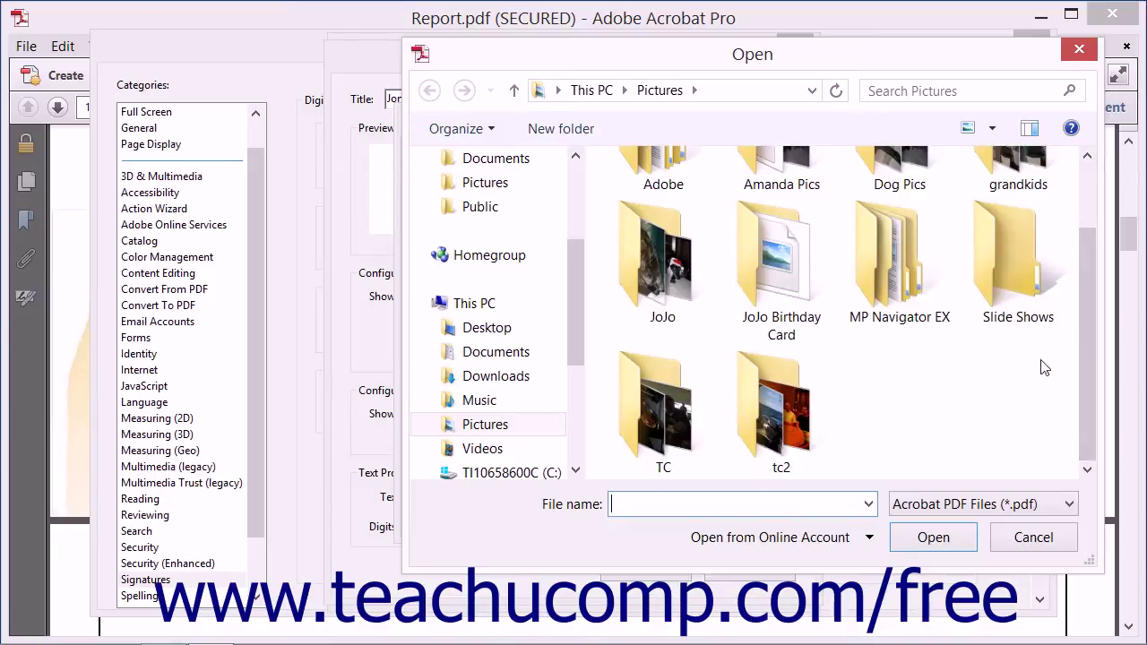
left_click(991, 505)
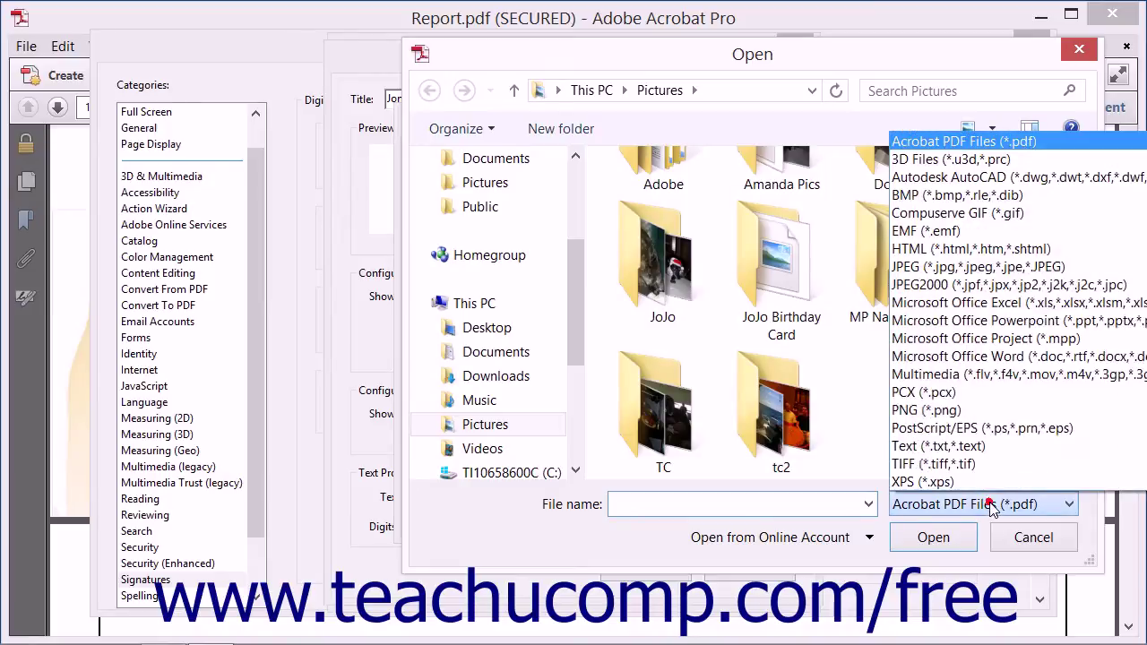
left_click(966, 415)
left_click_drag(1088, 295, 1080, 426)
left_click(642, 420)
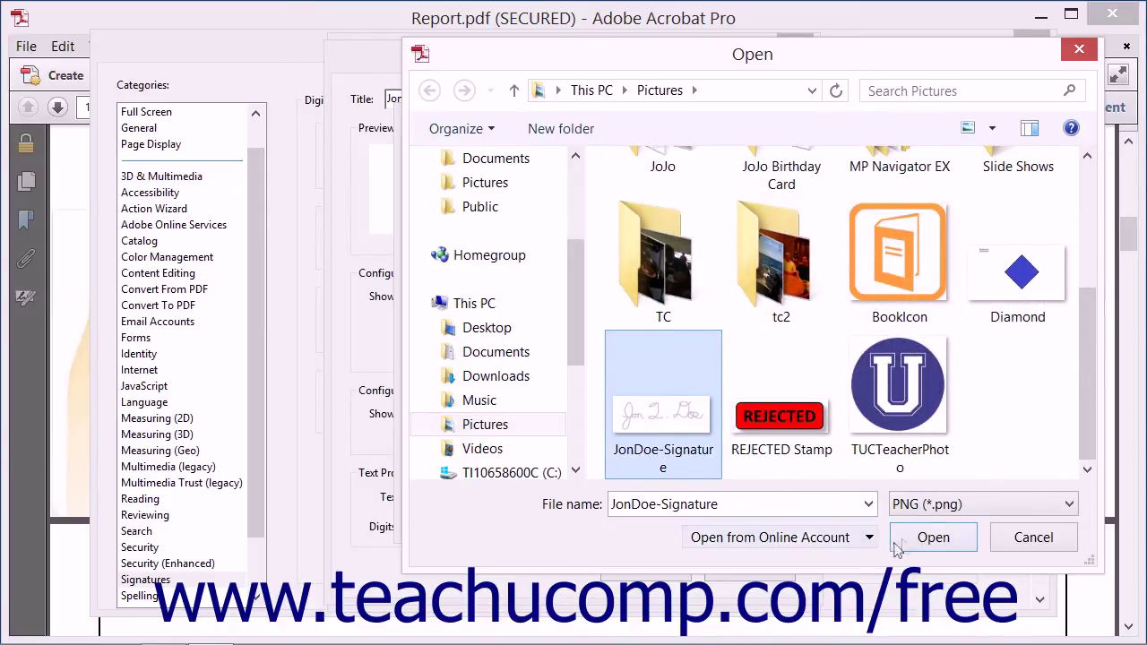
left_click(930, 538)
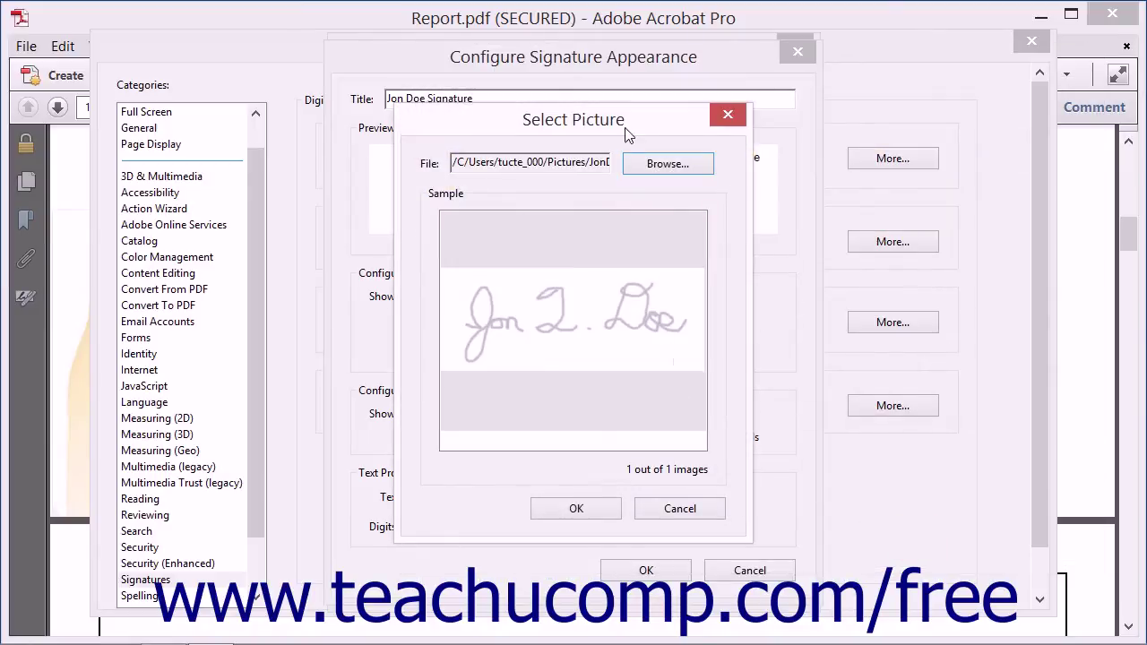
Confirm the JonDoe-Signature picture and preview the Labels option off and back on.
left_click(576, 509)
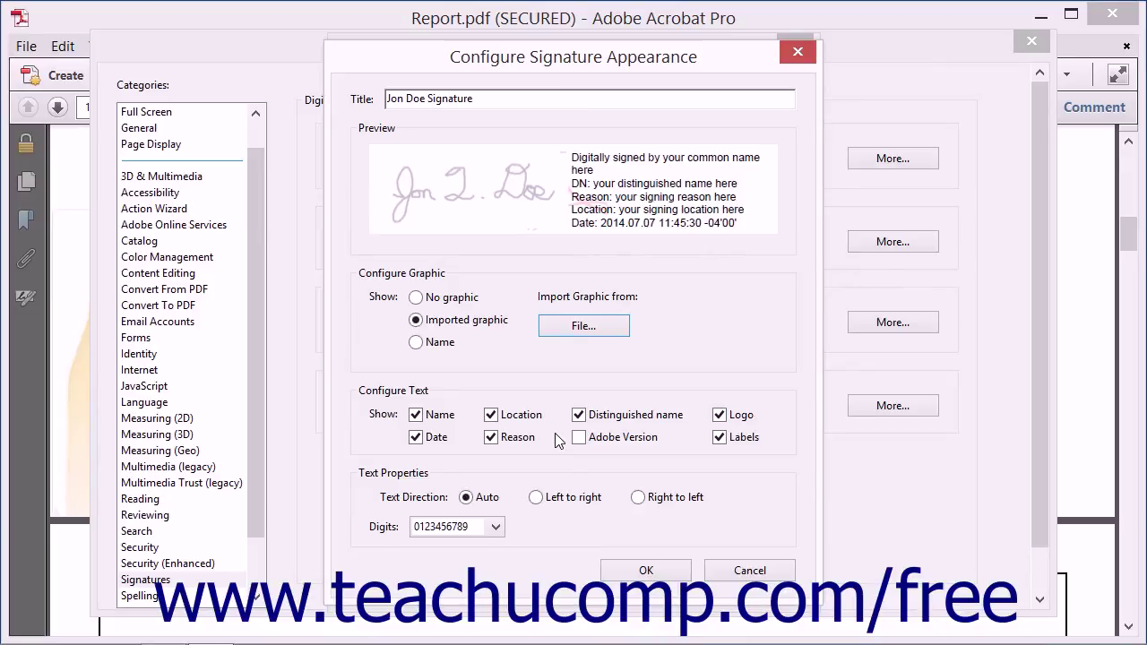
left_click(397, 391)
left_click(719, 437)
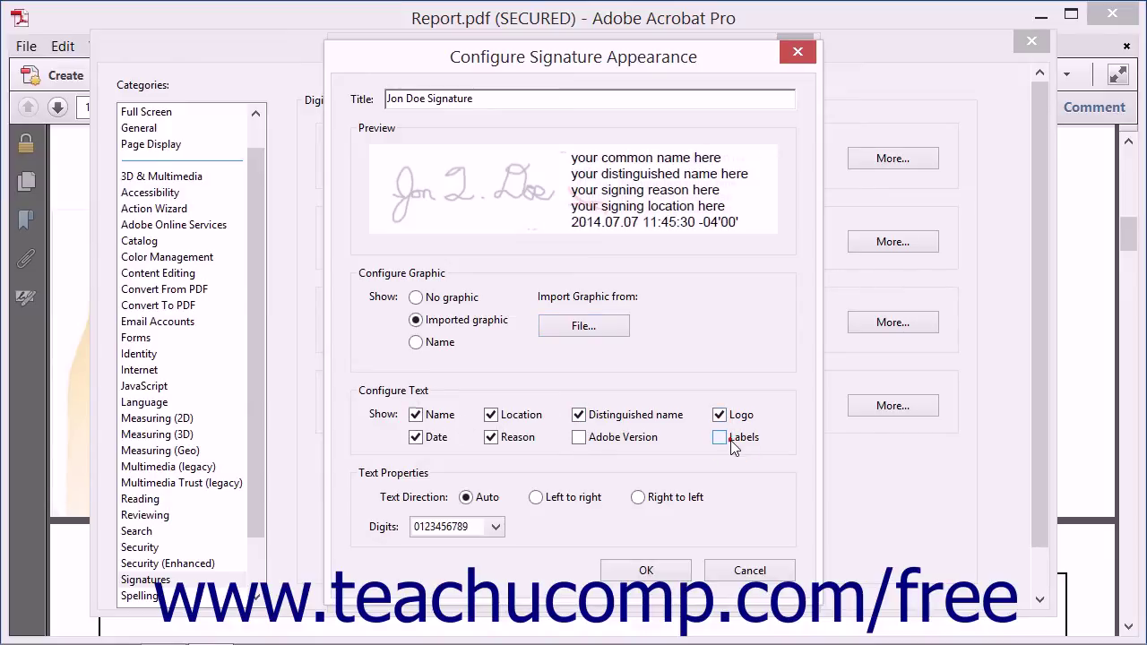
left_click(731, 440)
Preview the Location and Reason lines off and back on, keeping both shown.
left_click(492, 417)
left_click(491, 417)
left_click(493, 439)
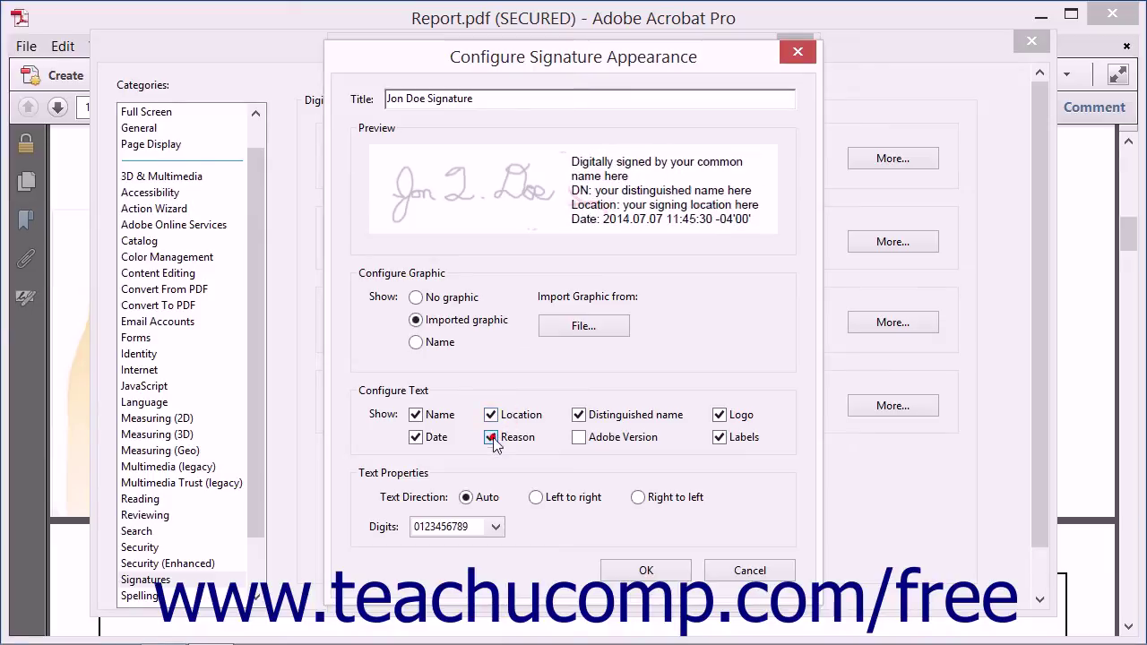
left_click(492, 439)
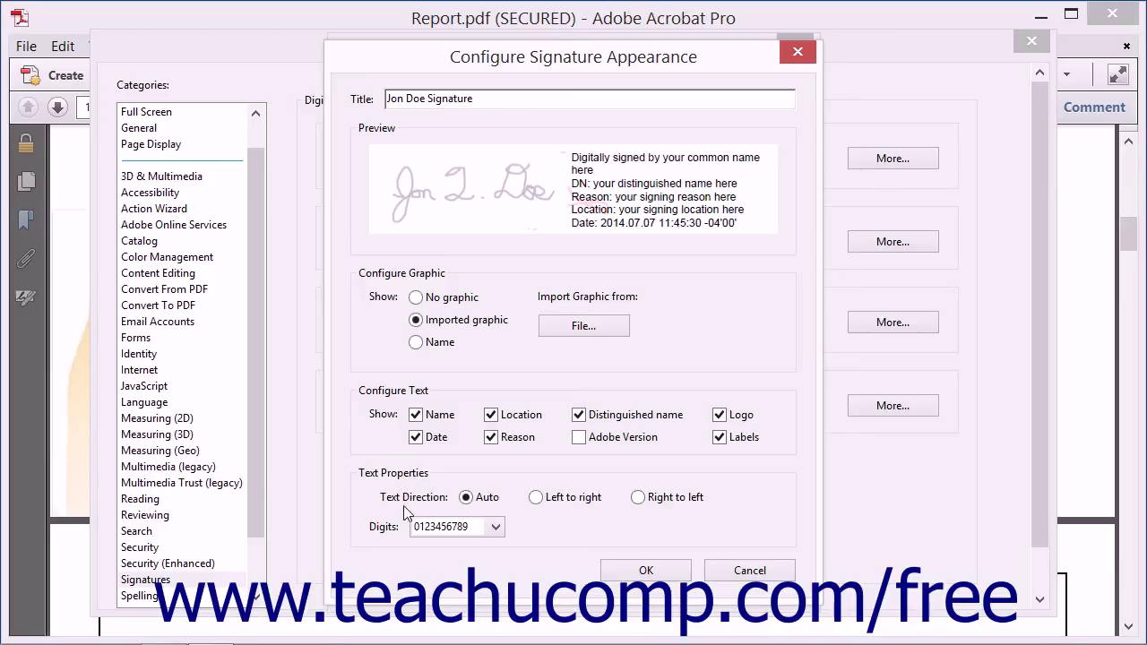
left_click(495, 528)
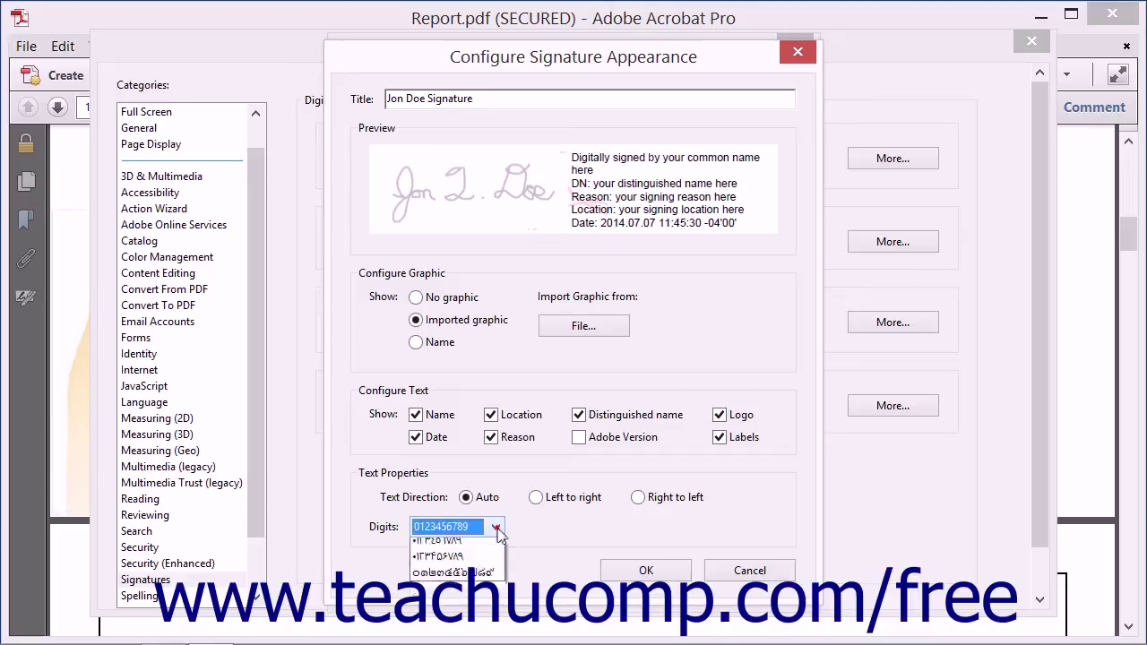
left_click(523, 532)
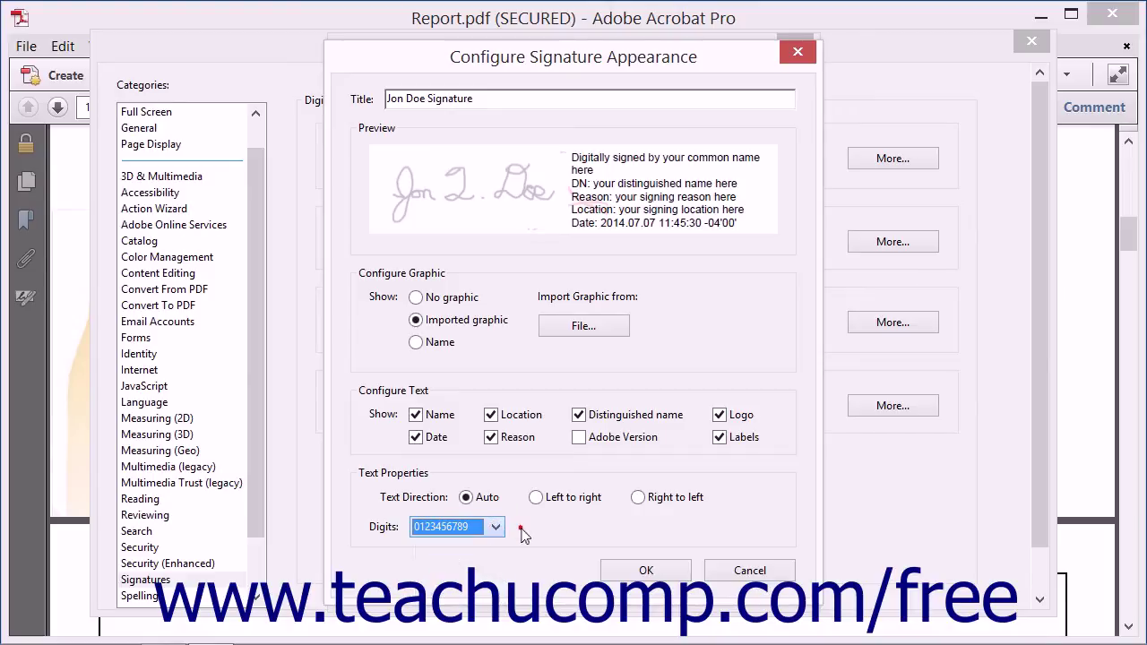
left_click(643, 571)
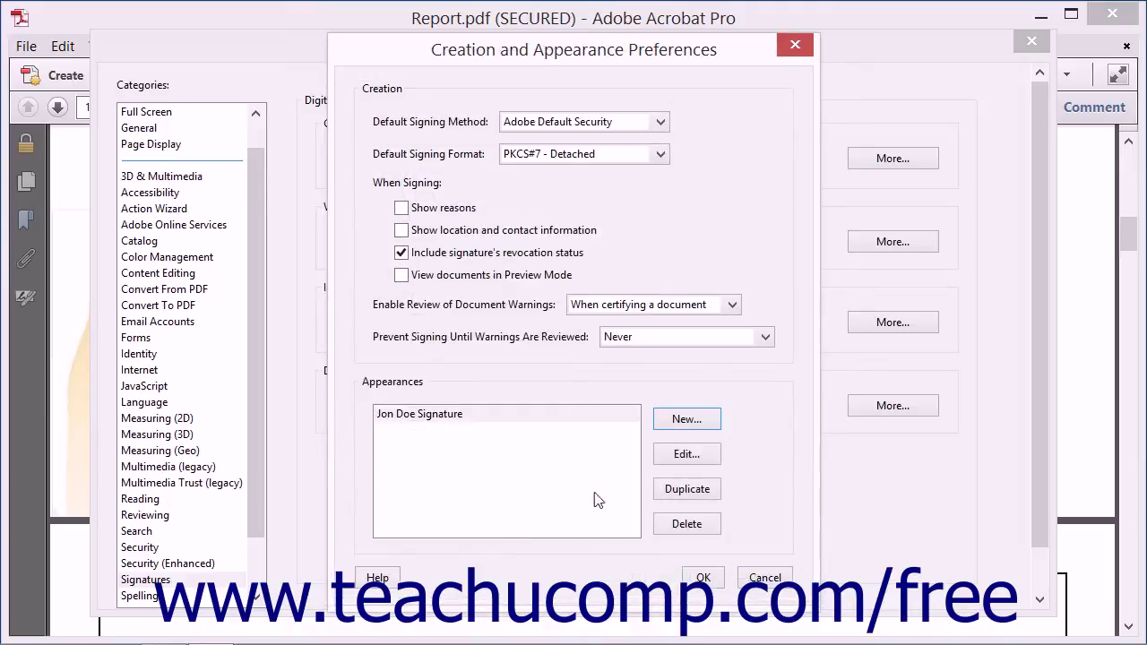
Select Jon Doe Signature and accept the Creation and Appearance and Preferences dialogs.
left_click(465, 415)
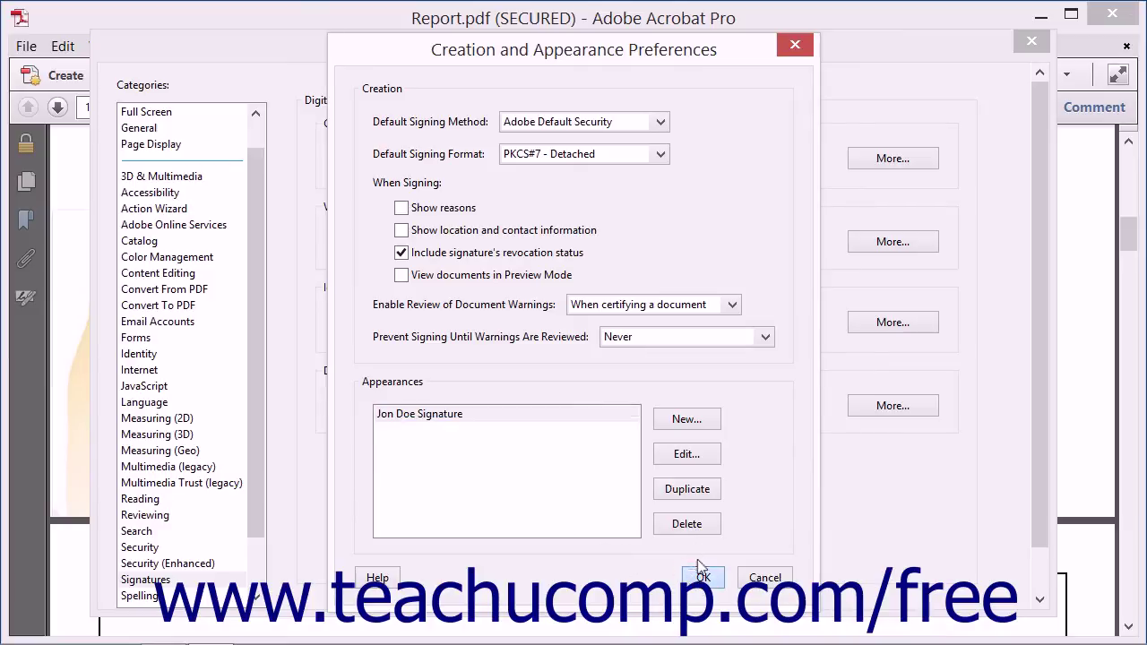
left_click(701, 575)
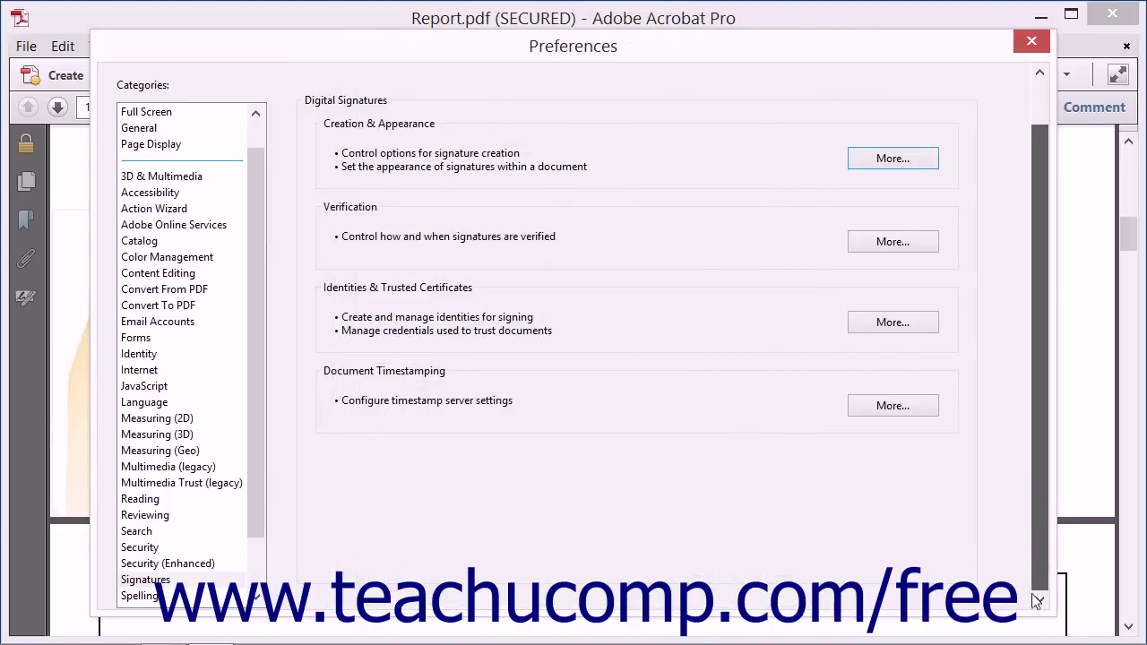
left_click(1040, 598)
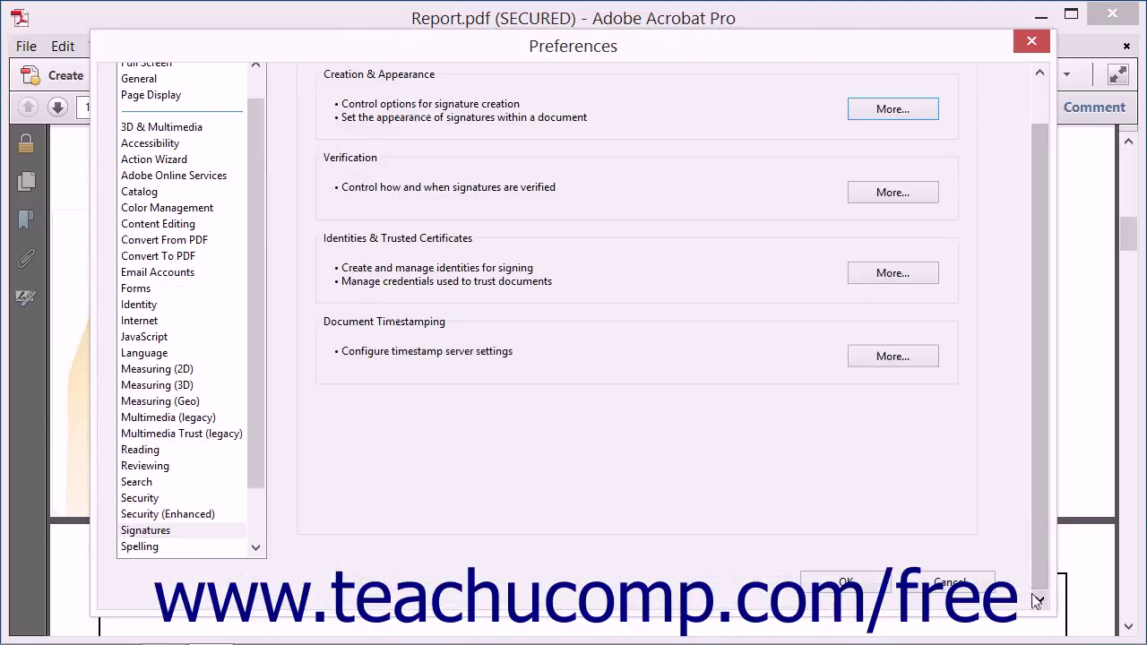
left_click(869, 584)
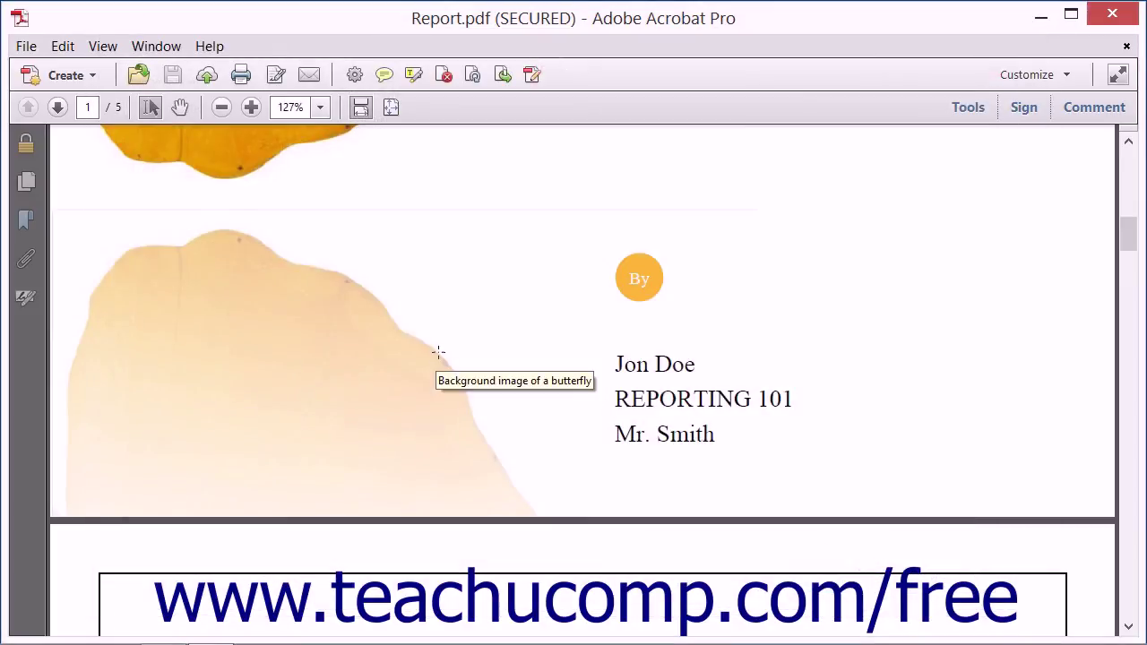